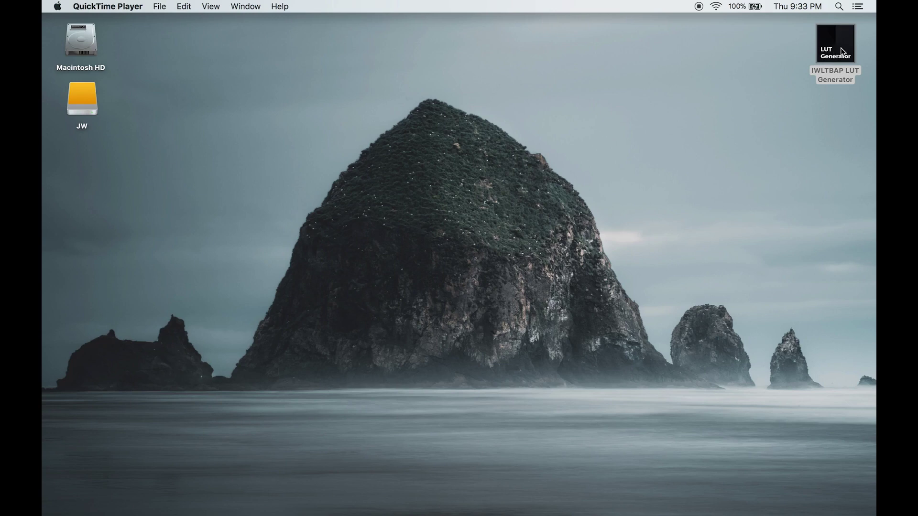
Bring Premiere back and park the playhead on the beach frame at 00:00:23:01.
double_click(842, 52)
mouse_move(670, 514)
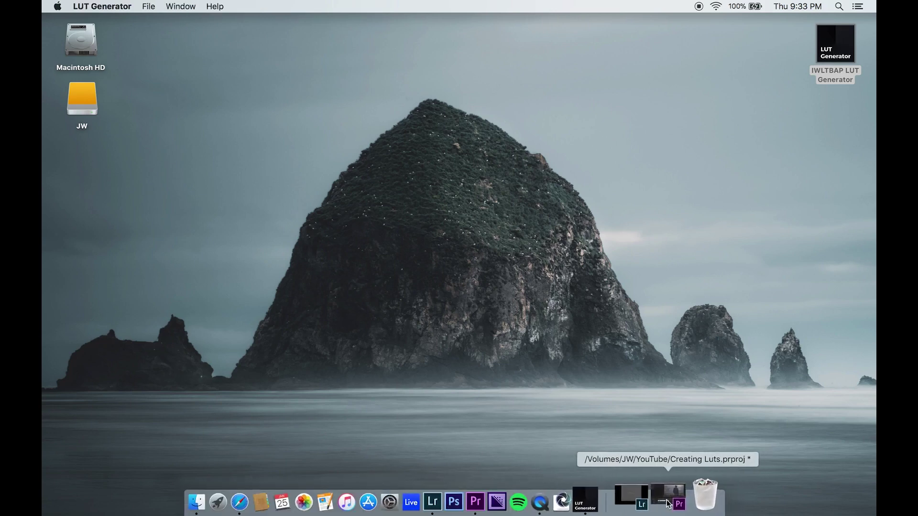
left_click(668, 503)
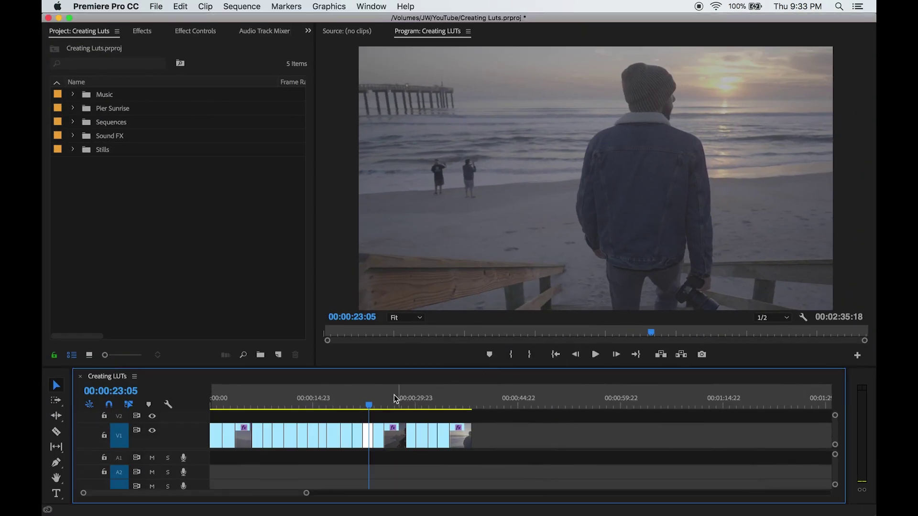
mouse_move(375, 402)
left_mouse_down()
mouse_move(367, 401)
mouse_move(439, 404)
mouse_move(337, 404)
mouse_move(368, 398)
left_mouse_up()
left_click(645, 356)
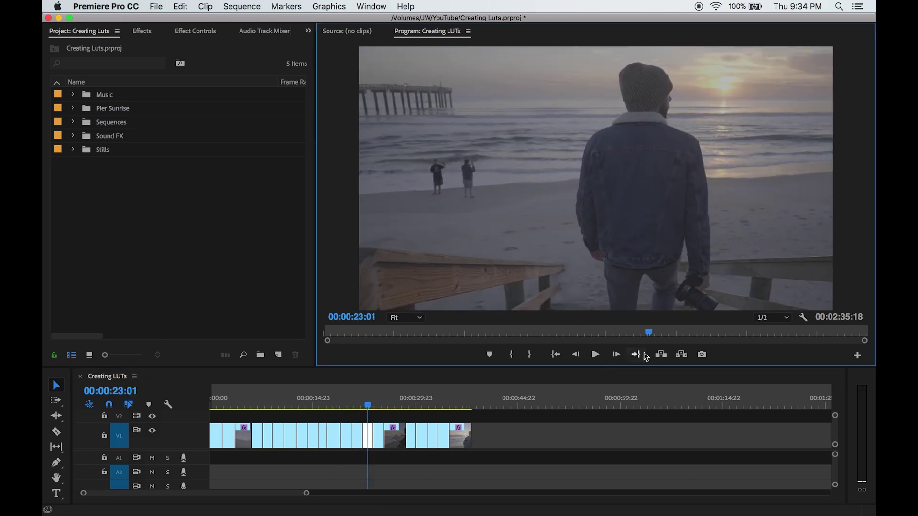
Export that frame as a JPEG still named Still to the Desktop.
left_click(702, 357)
type("Stil")
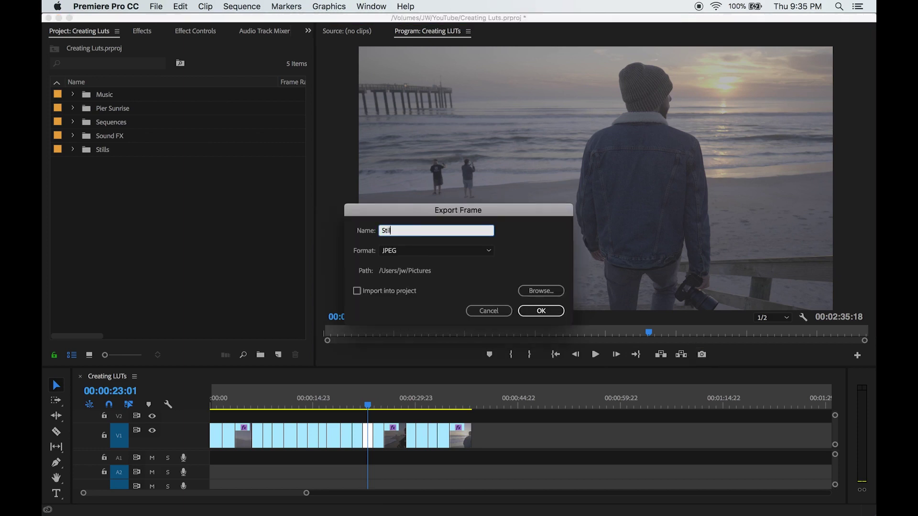
type("l")
left_click(522, 291)
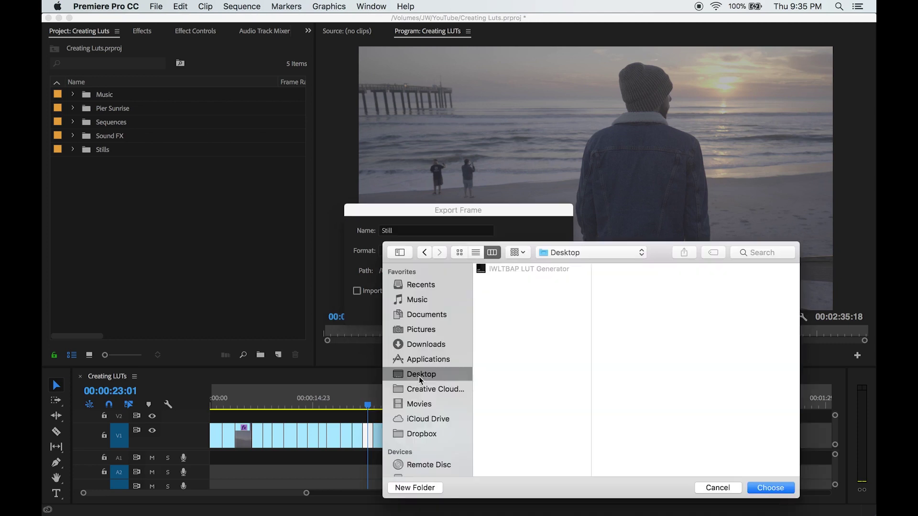
left_click(770, 488)
left_click(541, 312)
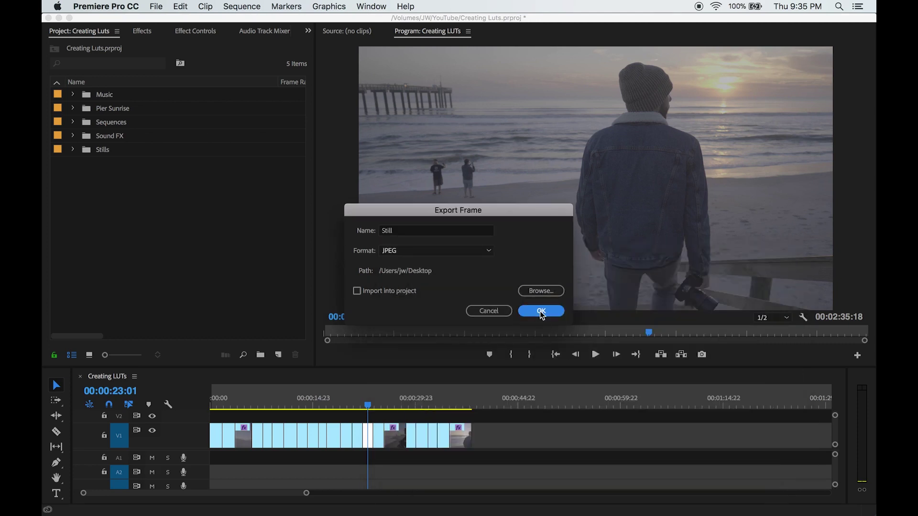
left_click(541, 312)
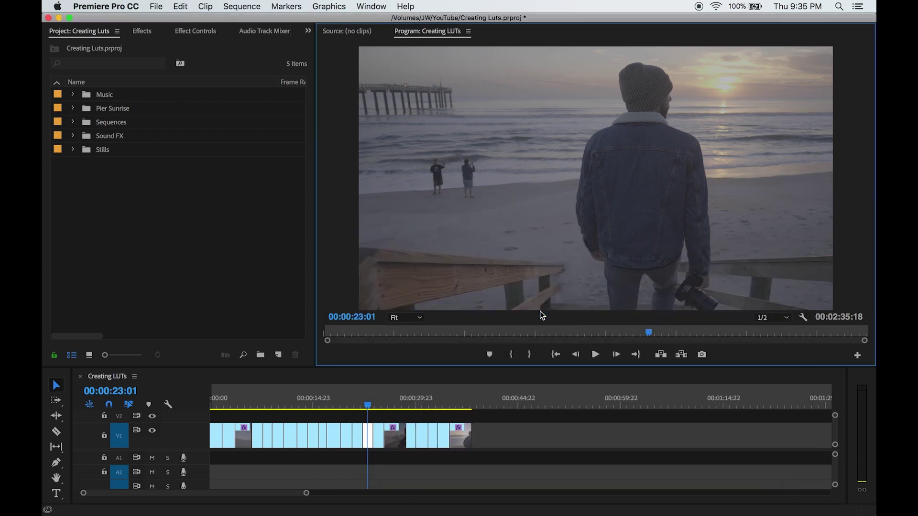
left_click(58, 19)
Launch IWLTBAP LUT Generator and save a neutral HALD, Neutral-512.png, to the Desktop.
left_click_drag(831, 176, 838, 138)
double_click(840, 45)
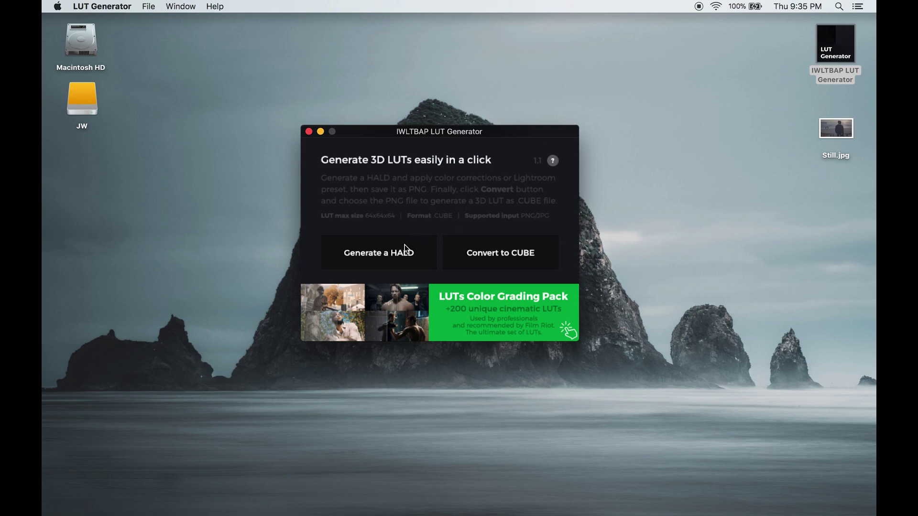
left_click(405, 249)
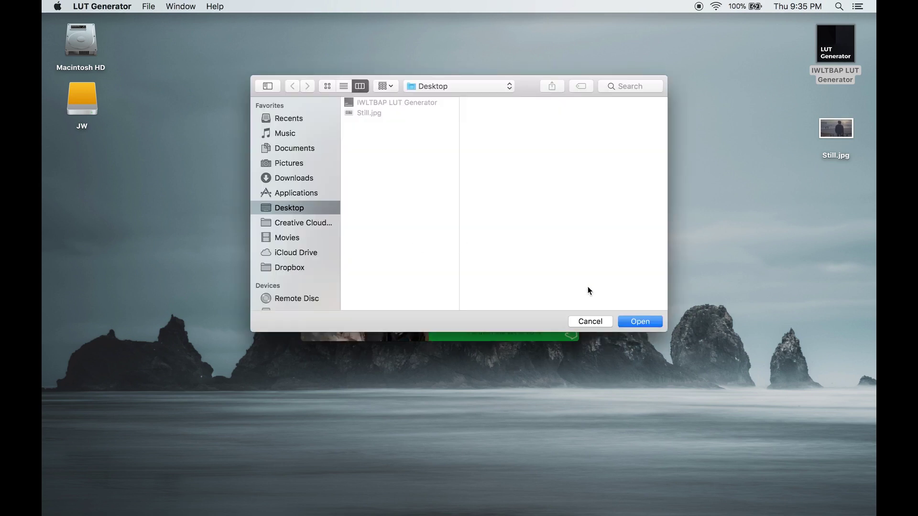
left_click(634, 321)
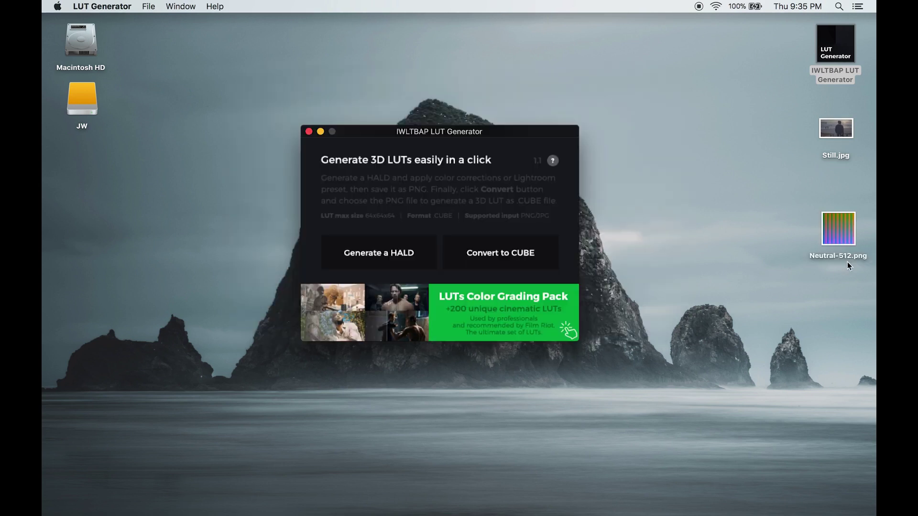
left_click_drag(849, 267, 847, 215)
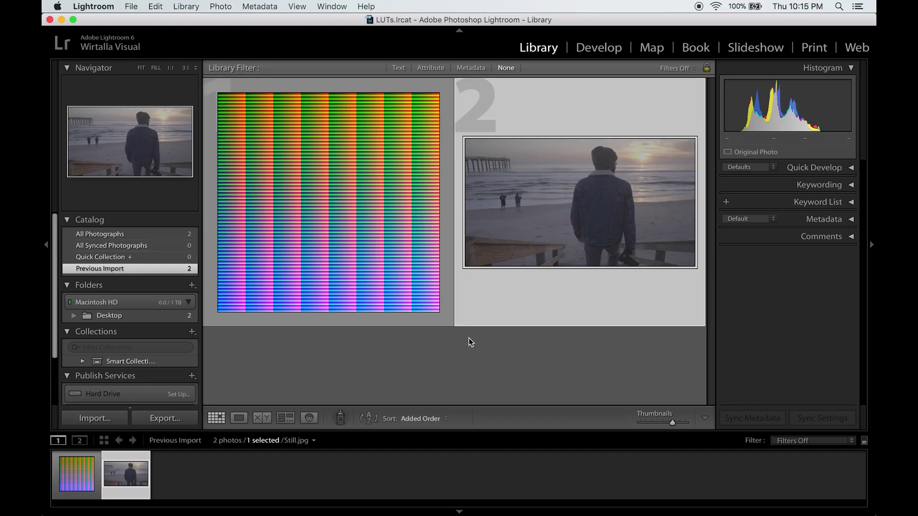
Select the beach still Still.jpg in Lightroom and move it into Develop.
left_click(371, 248)
left_click(517, 239)
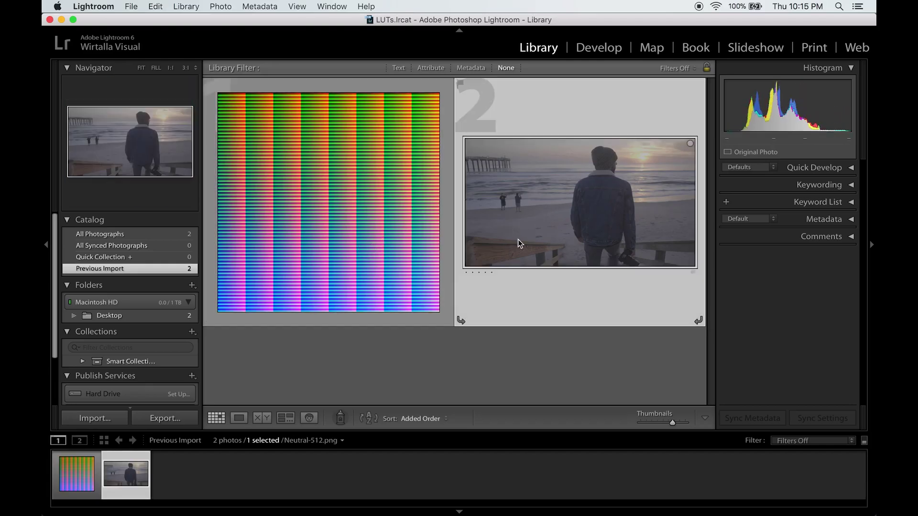
left_click(598, 48)
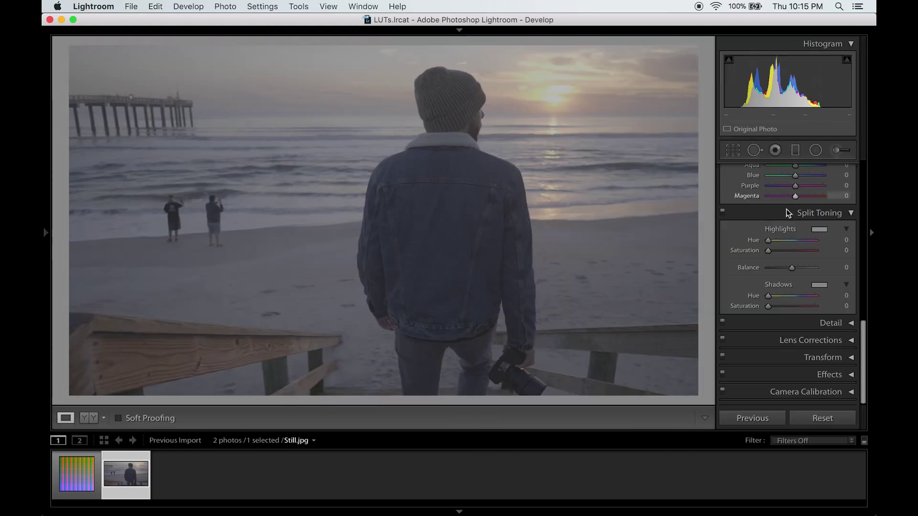
Set Basic to Highlights +72, Shadows +44, Whites −9, Blacks −67, Contrast +28, Vibrance −1, Saturation −19.
scroll(768, 230, "up", 10)
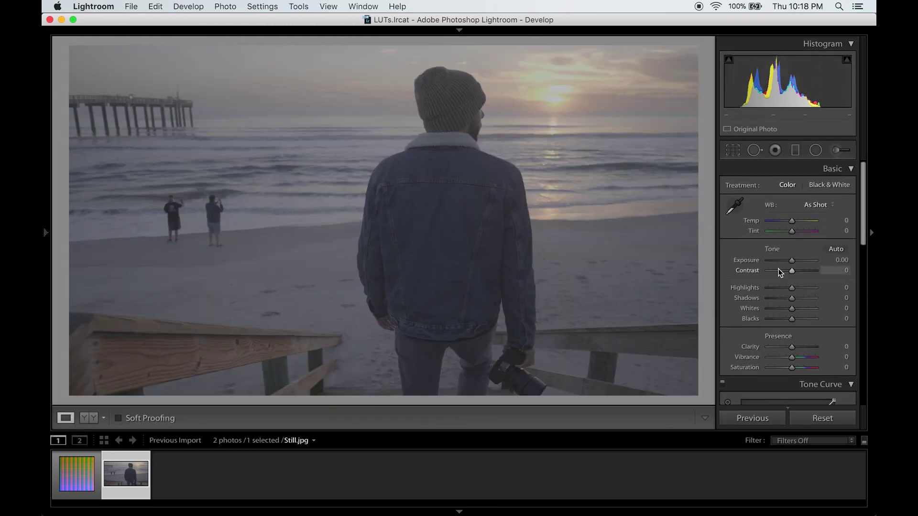
left_click_drag(795, 290, 779, 319)
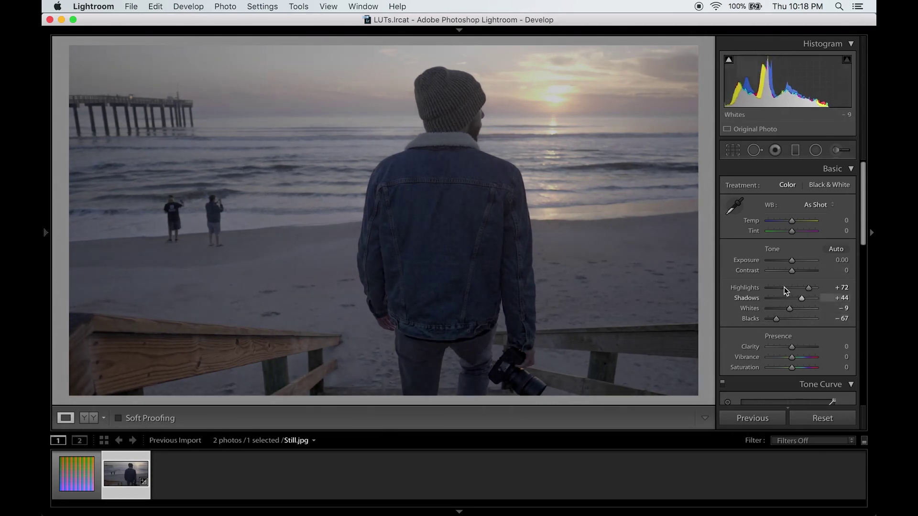
mouse_move(793, 271)
left_mouse_down()
mouse_move(800, 272)
mouse_move(785, 294)
mouse_move(792, 287)
left_mouse_up()
scroll(796, 285, "down", 3)
scroll(784, 282, "down", 4)
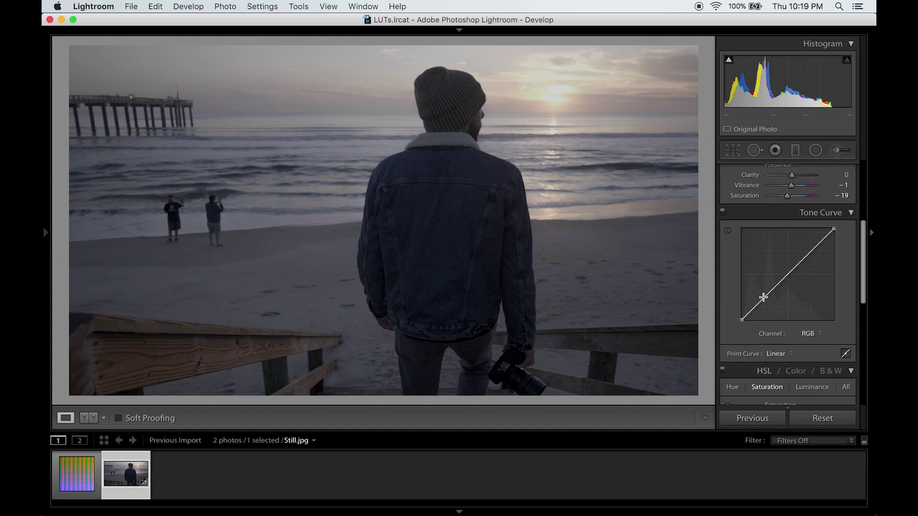
Build a custom tone curve with two points, lifted black point and lowered white point.
left_click(764, 297)
left_click(811, 252)
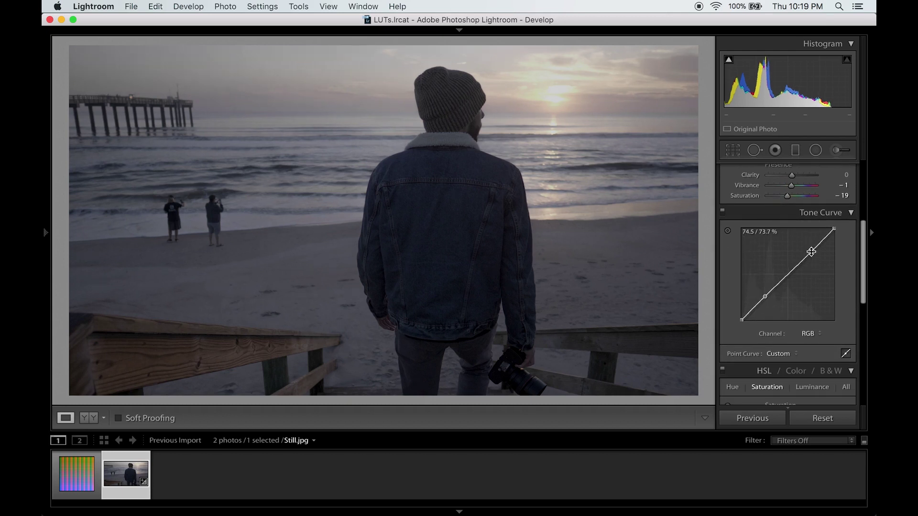
left_click_drag(742, 321, 743, 312)
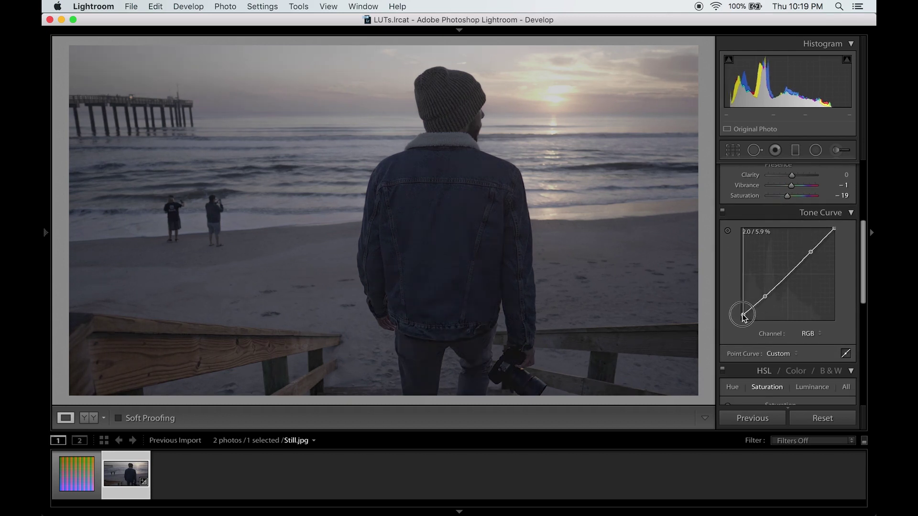
left_click_drag(837, 229, 836, 243)
Adjust Basic to Exposure +0.30, Highlights +41 and Shadows +65.
scroll(804, 265, "up", 5)
scroll(805, 266, "up", 3)
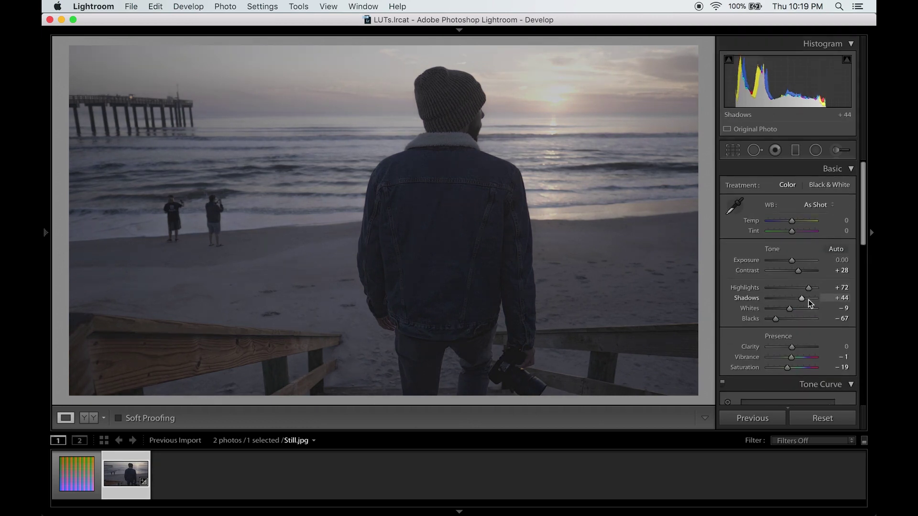
left_click_drag(803, 298, 807, 298)
left_click_drag(792, 260, 801, 262)
scroll(765, 268, "down", 1)
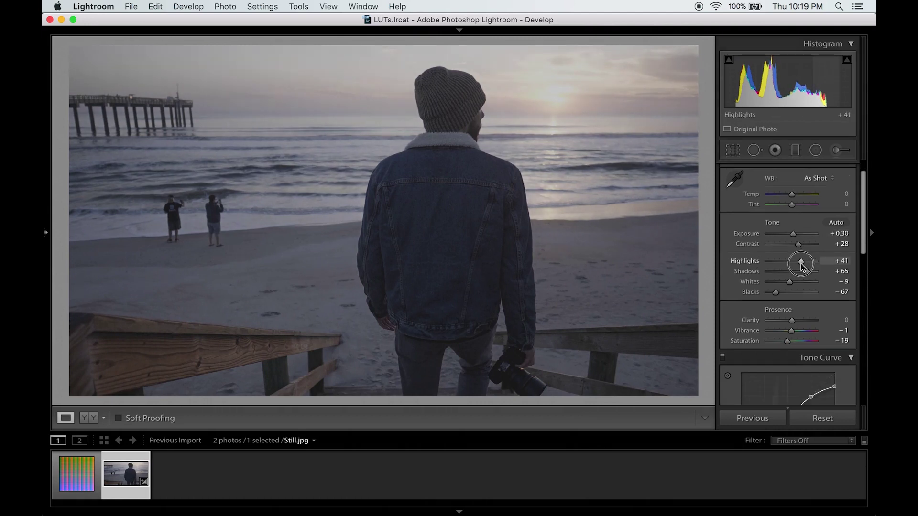
scroll(754, 263, "down", 10)
Shift HSL hues across Red, Orange, Yellow, with Aqua +18, Blue −39, Magenta +60.
scroll(753, 262, "down", 1)
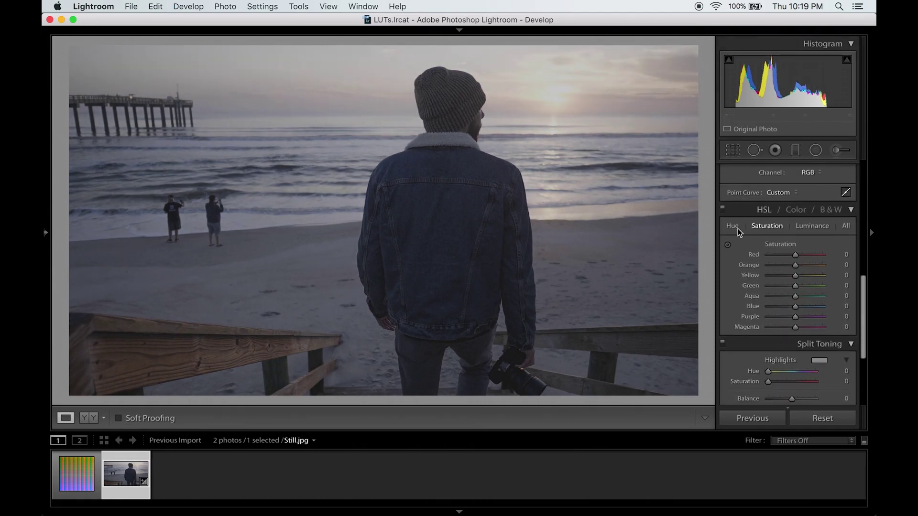
left_click(732, 226)
left_click_drag(794, 255, 813, 331)
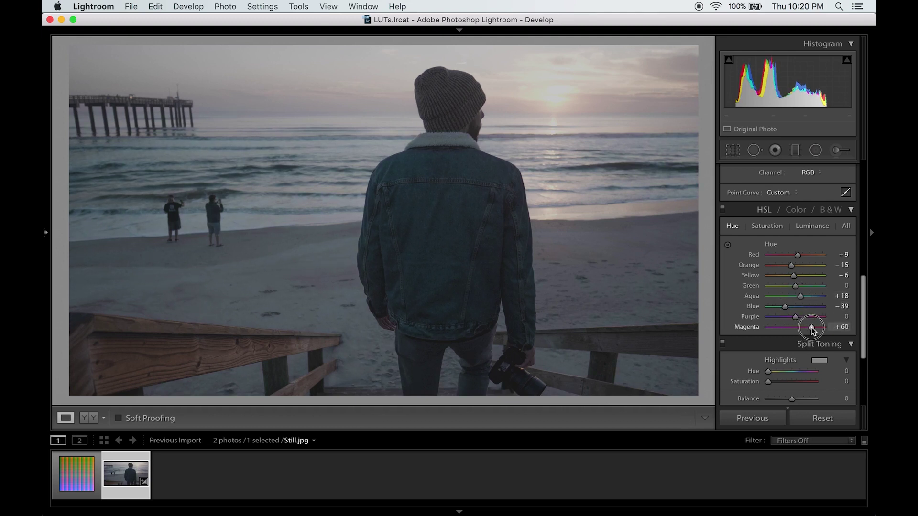
Set HSL saturation to Red +16, Orange +20, Yellow +11, Aqua −6, Blue −15.
left_click(765, 226)
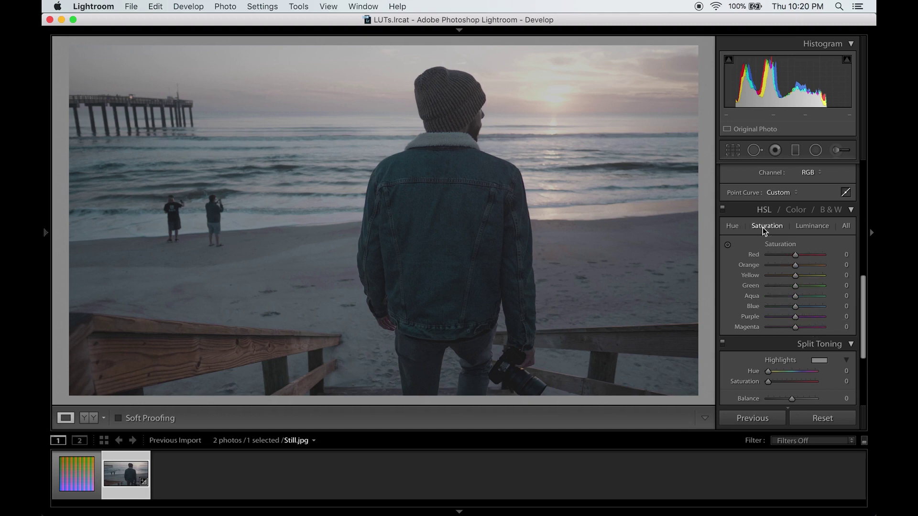
left_click(801, 266)
left_click(800, 254)
left_click(798, 275)
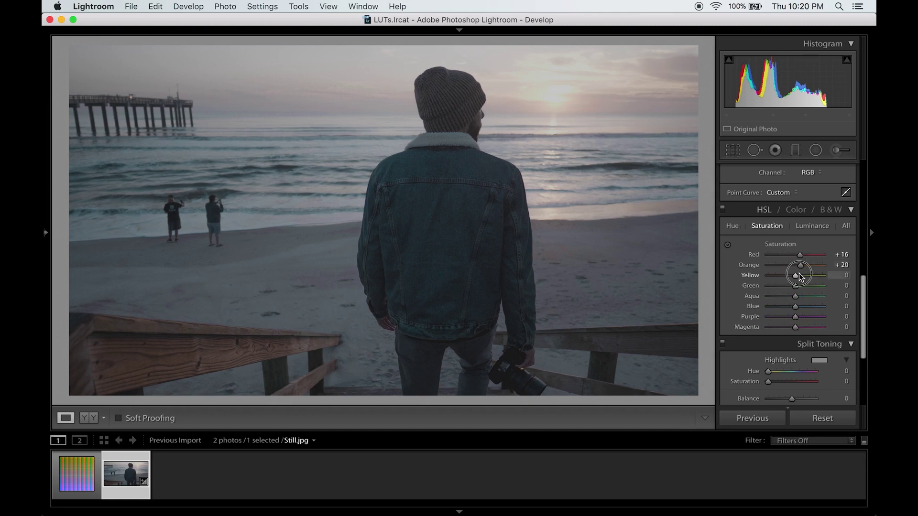
left_click_drag(801, 277, 793, 308)
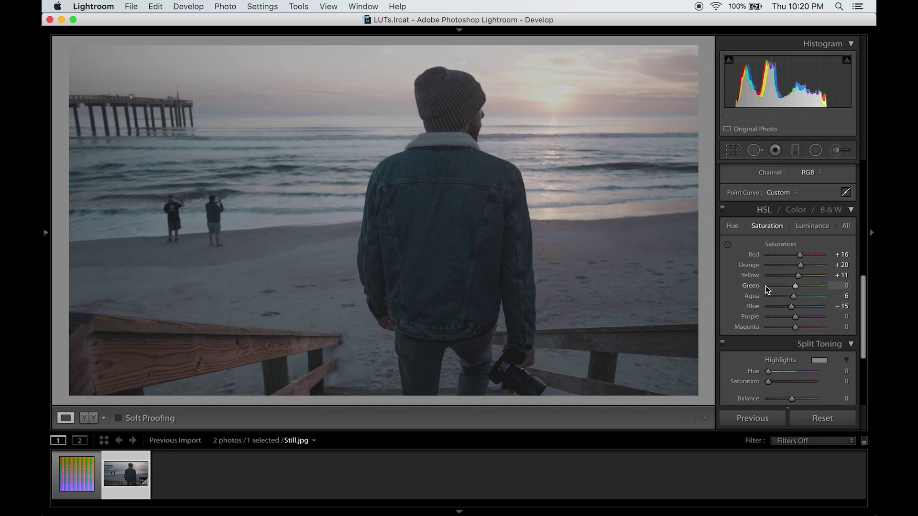
scroll(765, 286, "down", 3)
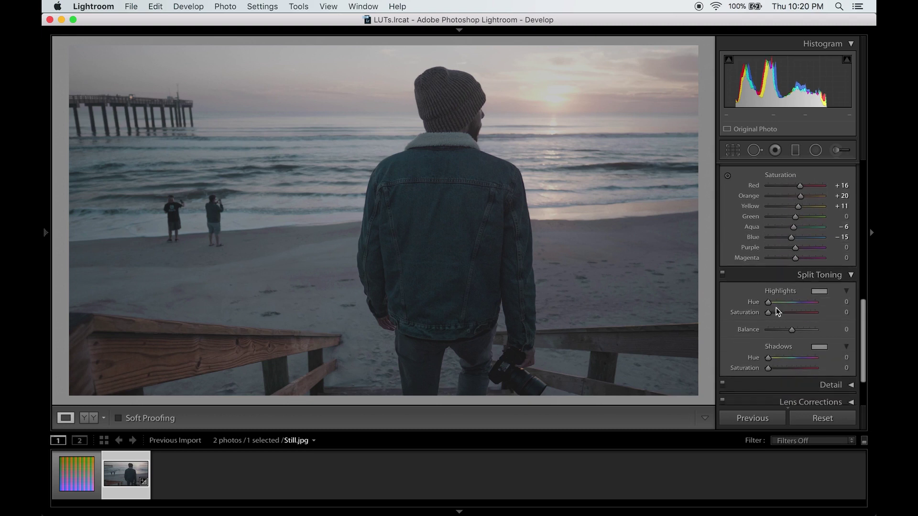
Split tone with highlights hue 36/saturation 5, shadows hue 196/saturation 4, balance +22.
left_click_drag(768, 304, 770, 314)
mouse_move(768, 358)
left_mouse_down()
mouse_move(795, 362)
mouse_move(773, 374)
left_mouse_up()
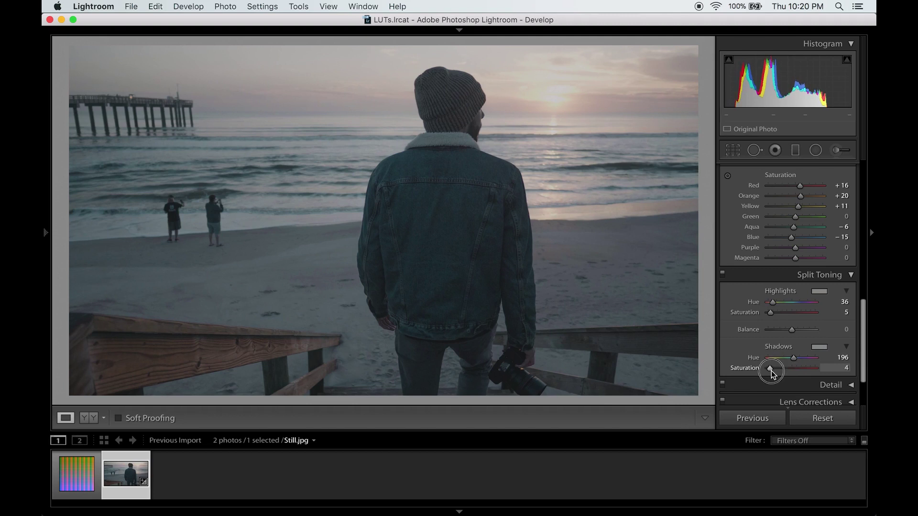
left_click_drag(774, 374, 771, 372)
left_click_drag(791, 330, 796, 330)
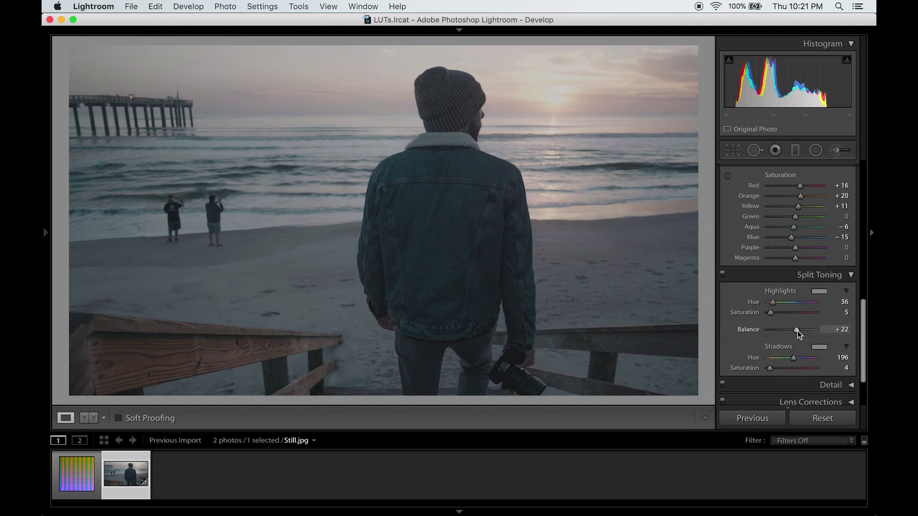
scroll(744, 309, "down", 3)
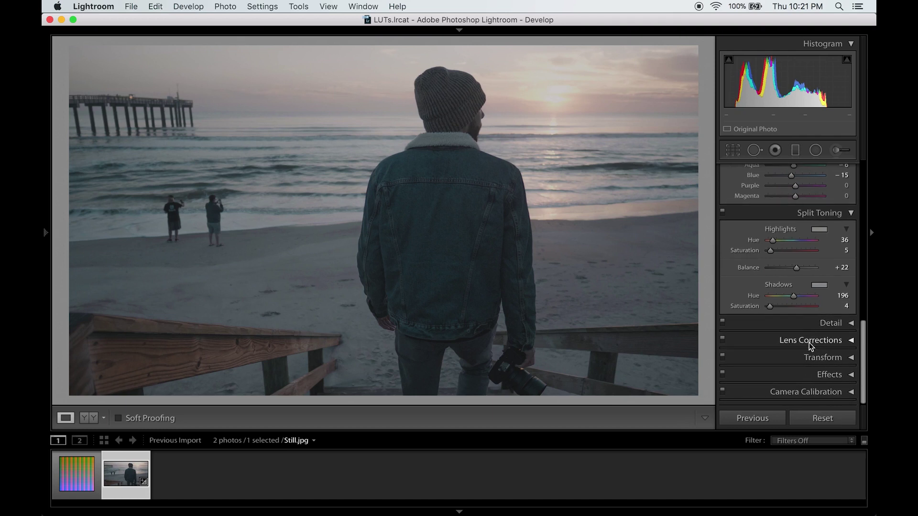
Copy the edited beach still's develop settings.
right_click(130, 483)
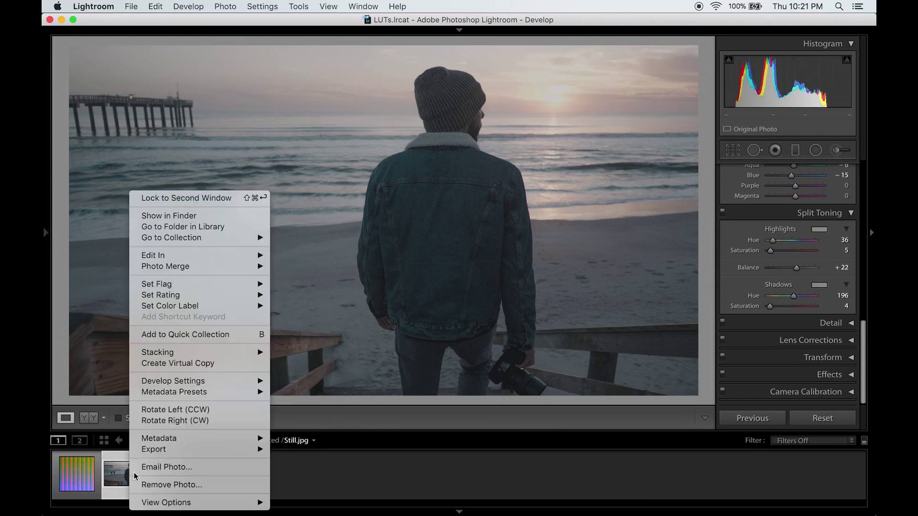
mouse_move(172, 395)
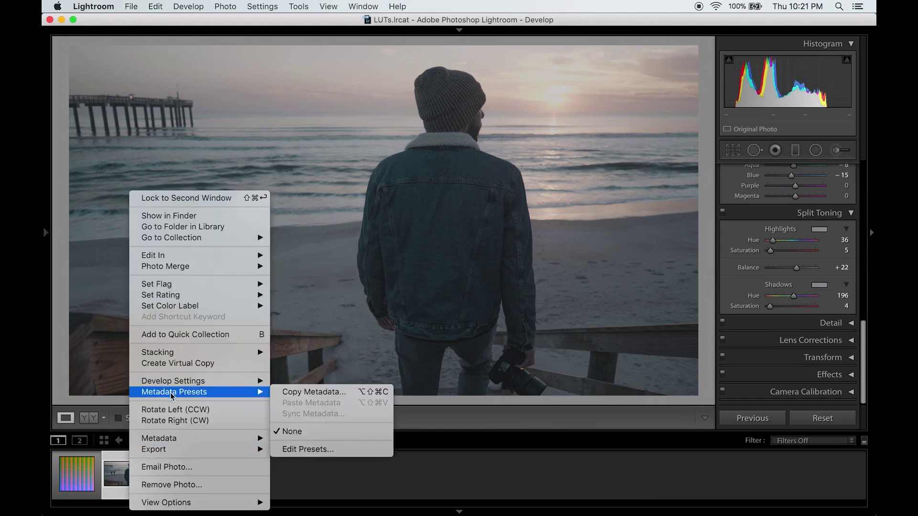
left_click(306, 394)
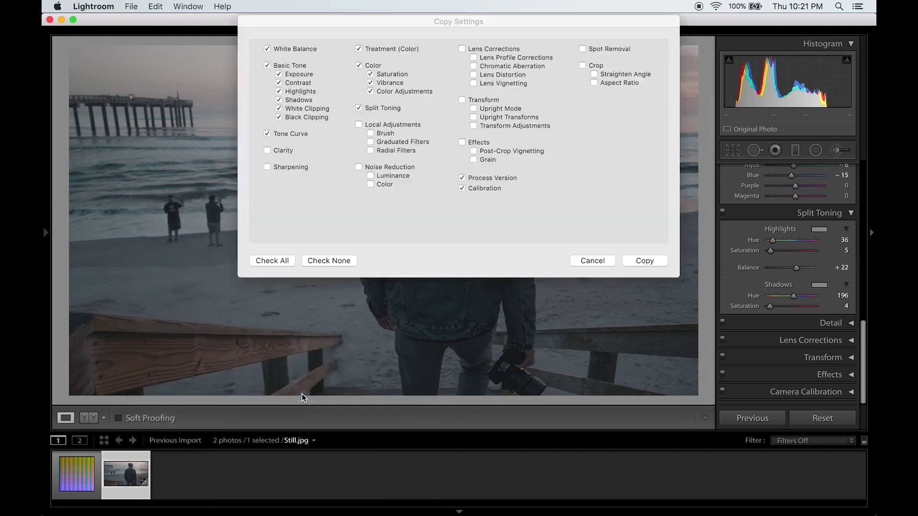
left_click(656, 264)
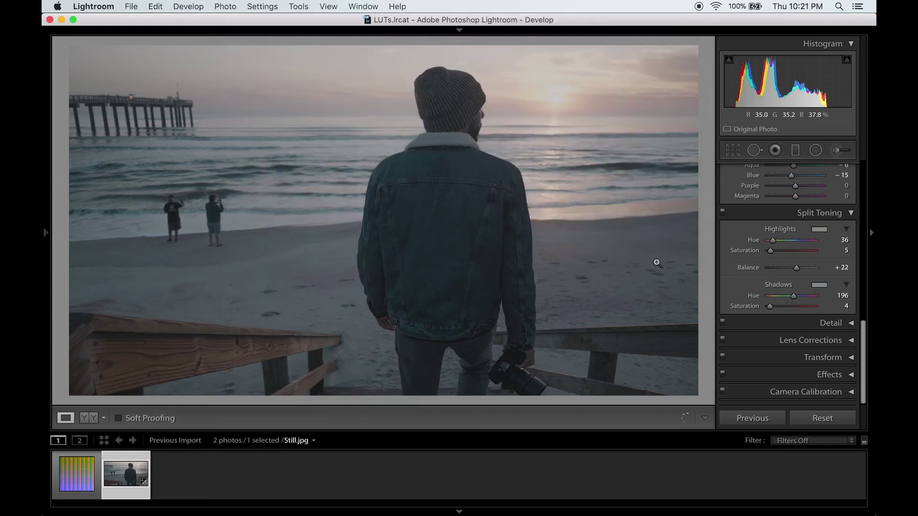
Paste the copied develop settings onto Neutral-512.png.
left_click(75, 479)
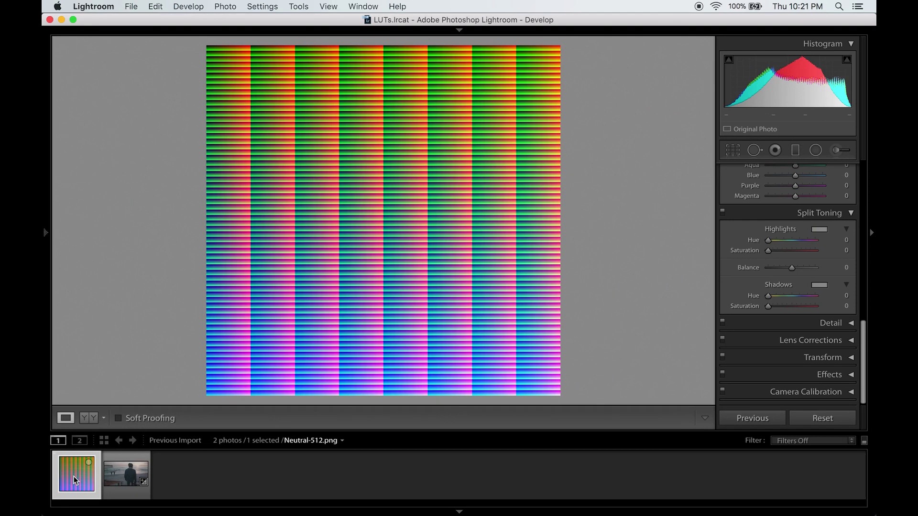
right_click(75, 479)
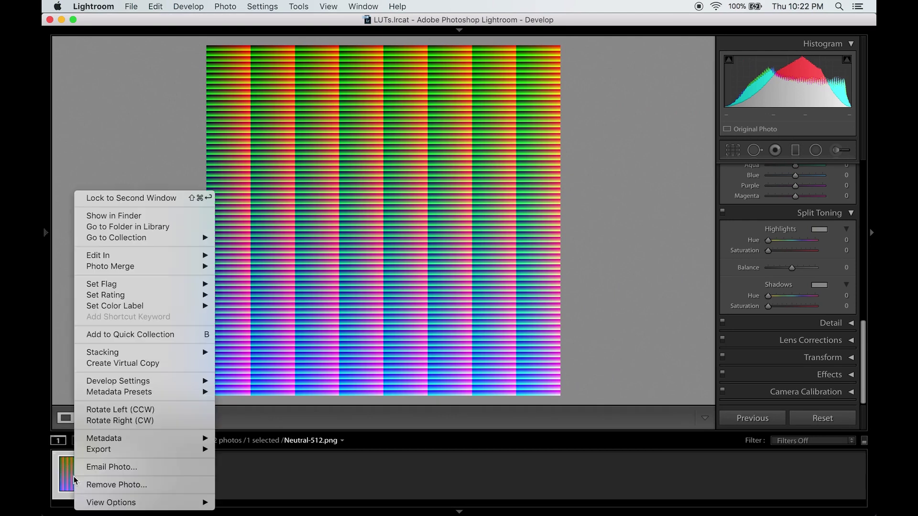
mouse_move(136, 381)
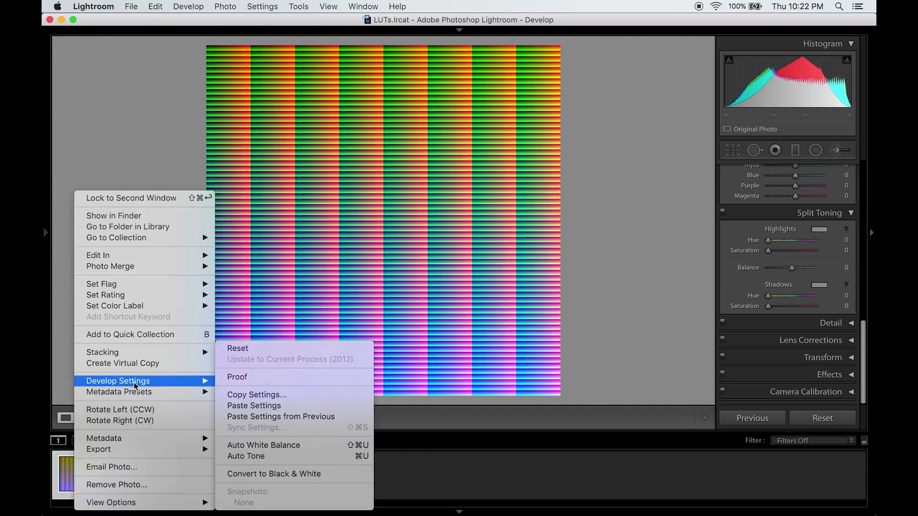
left_click(248, 406)
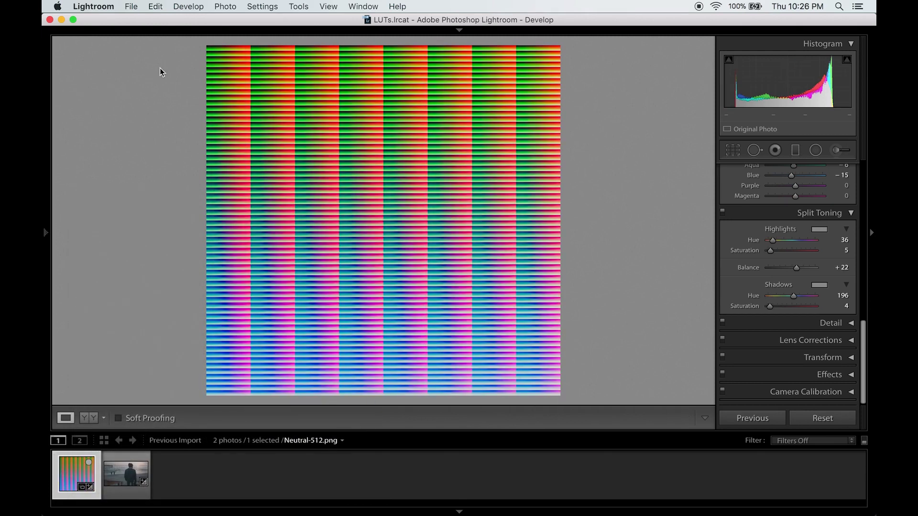
Set the export file name for the graded grid to Film Lut.
left_click(131, 6)
left_click(154, 145)
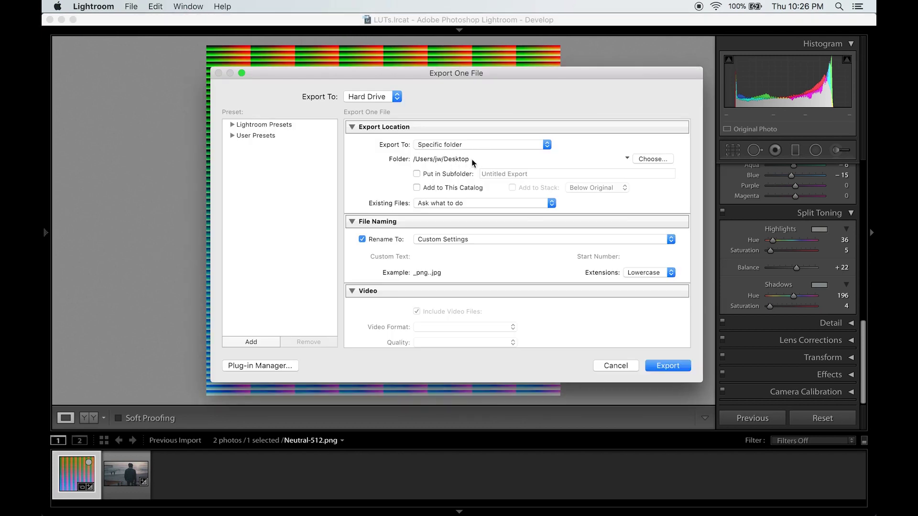
left_click(457, 239)
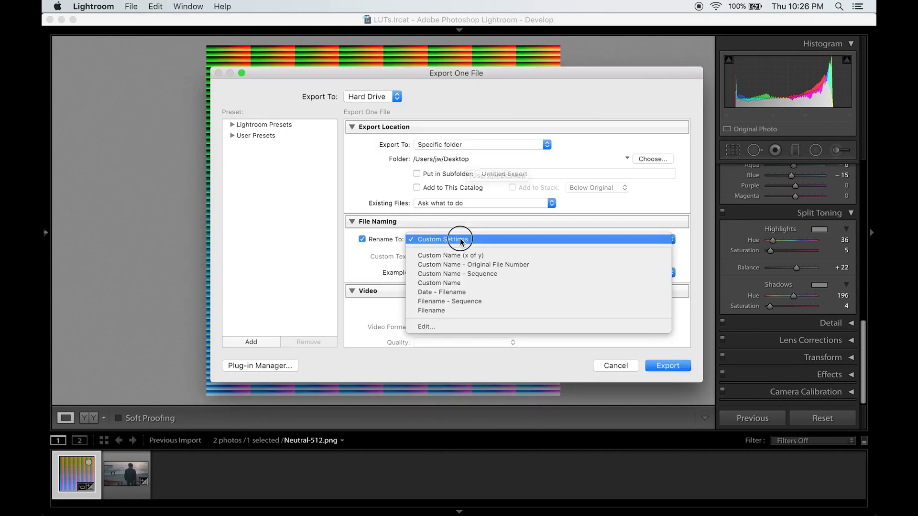
left_click(427, 326)
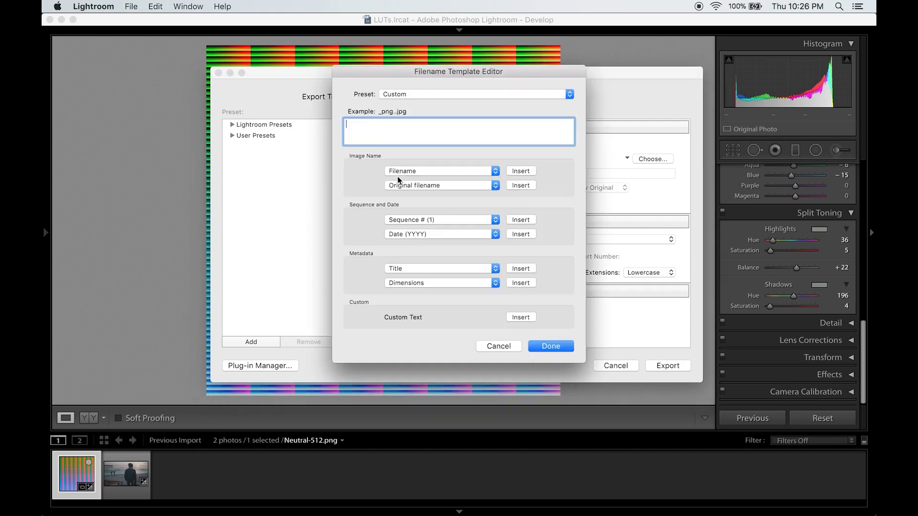
type("Film Lut")
left_click(550, 346)
Check the JPEG quality 100 settings and export Film Lut.jpg to the Desktop.
scroll(494, 248, "down", 6)
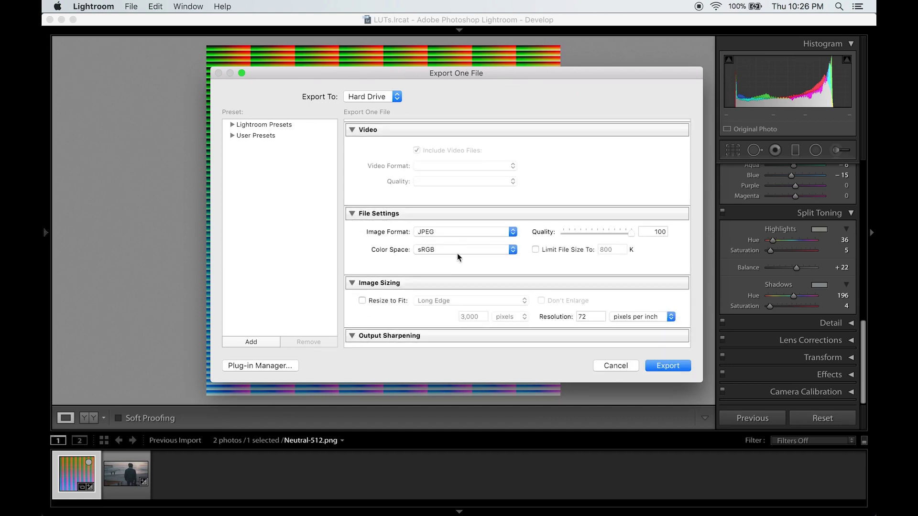
scroll(457, 257, "down", 3)
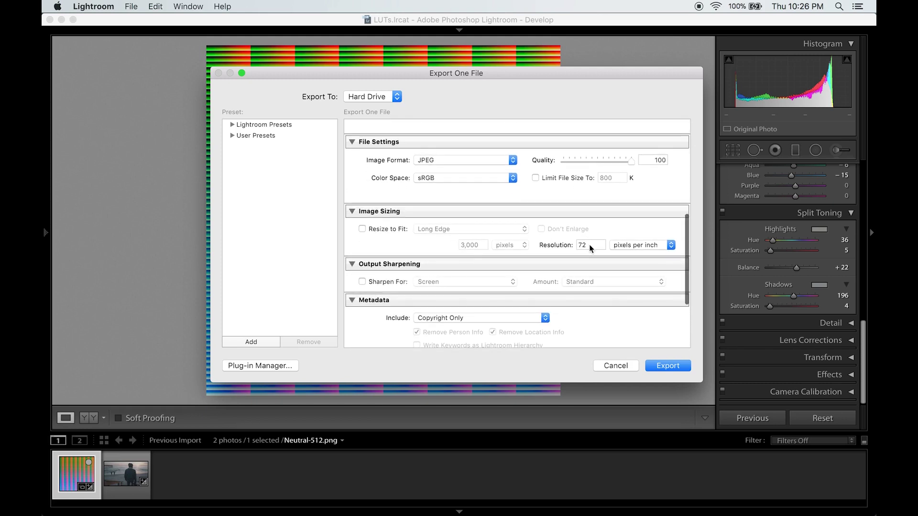
left_click(668, 366)
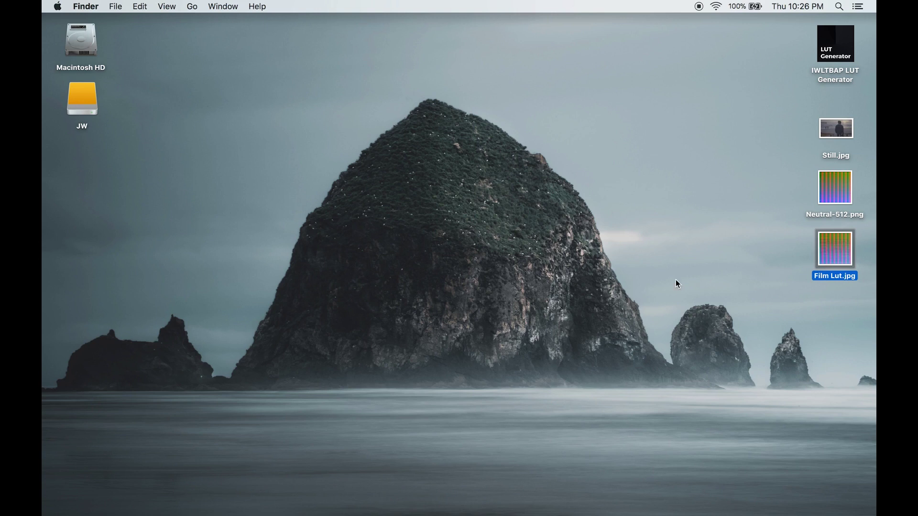
Convert Film Lut.jpg into Film Lut.cube with IWLTBAP LUT Generator's Convert to CUBE.
double_click(828, 51)
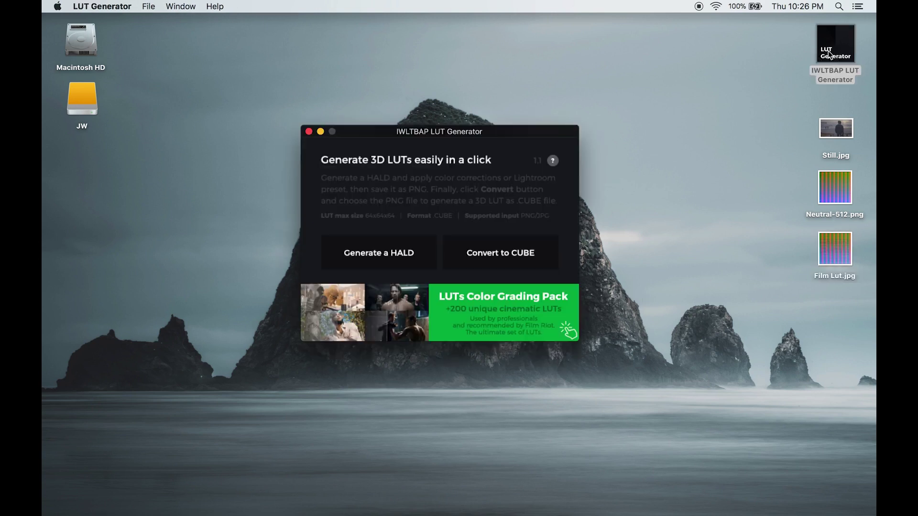
left_click(502, 255)
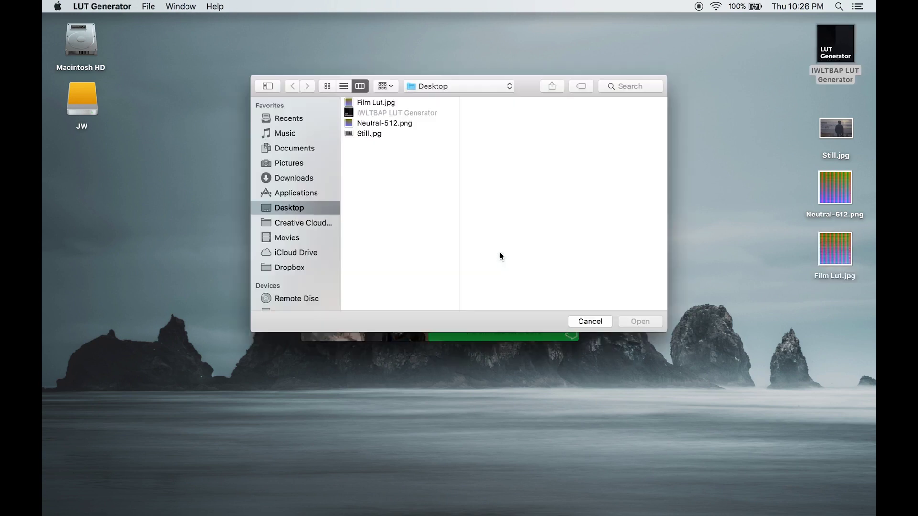
left_click(384, 104)
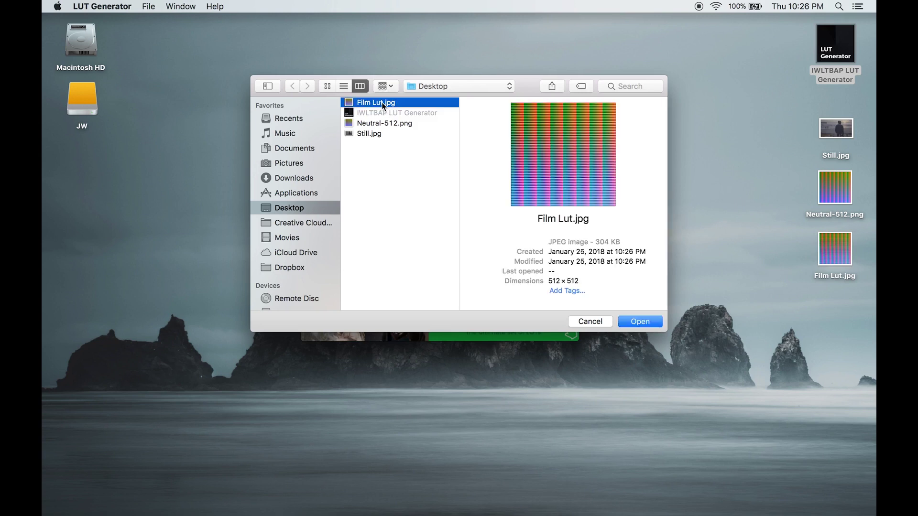
left_click(646, 322)
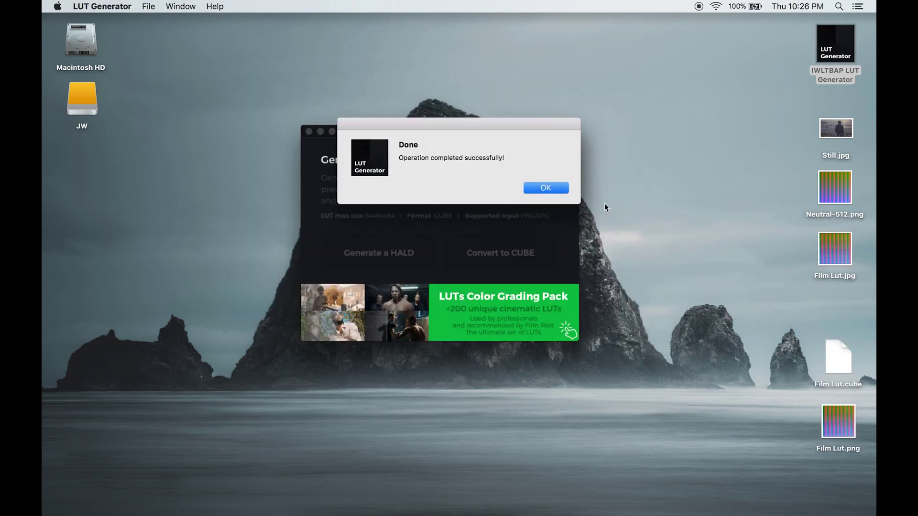
left_click(558, 188)
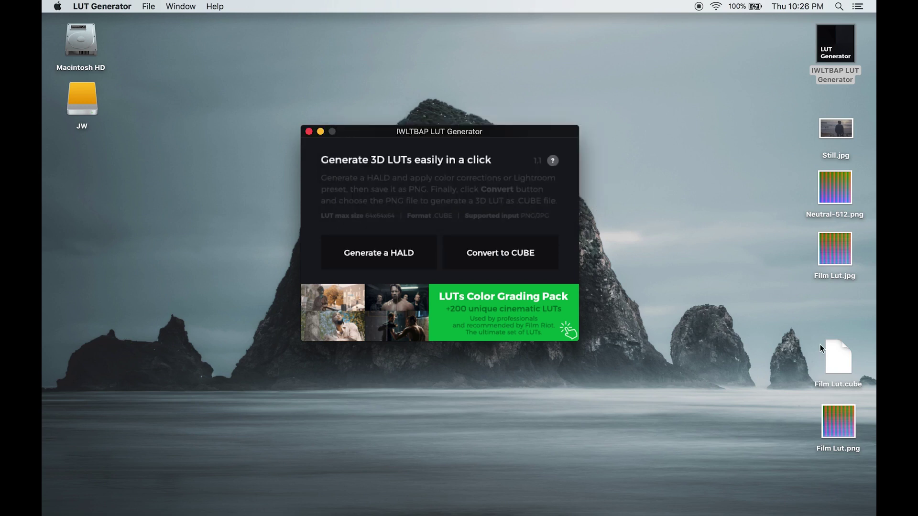
left_click_drag(837, 370, 833, 339)
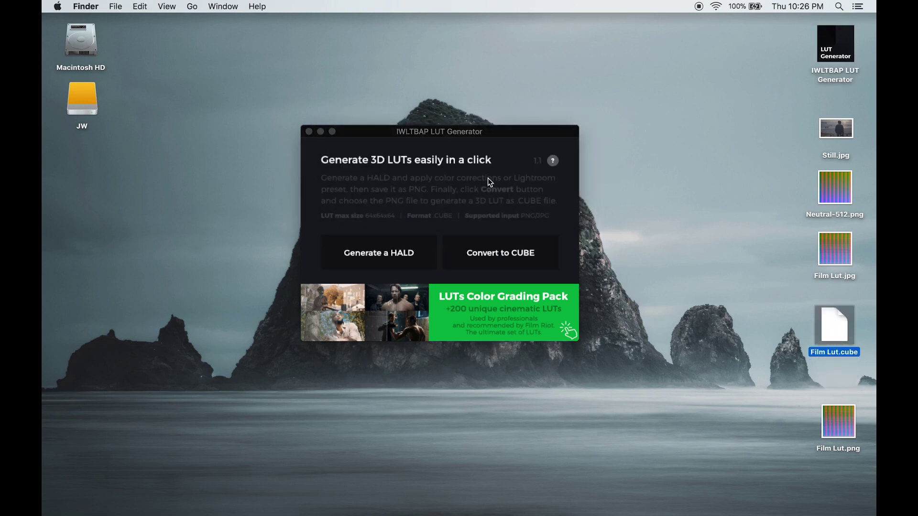
left_click(309, 131)
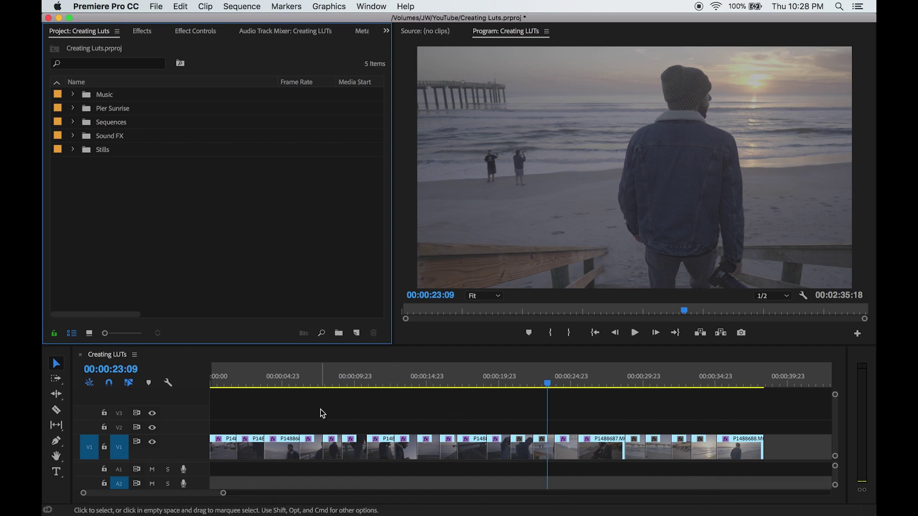
Create a new Adjustment Layer in the Project panel with default video settings.
left_click(236, 289)
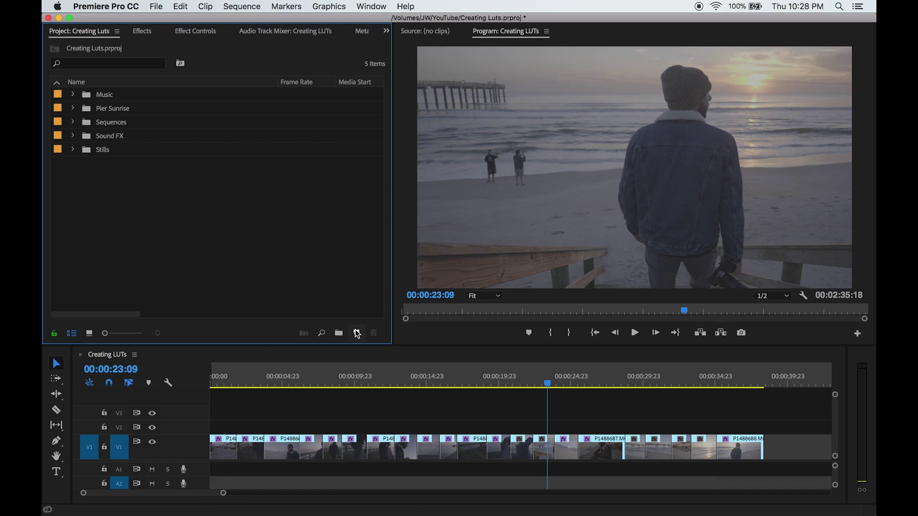
left_click(357, 333)
left_click(382, 381)
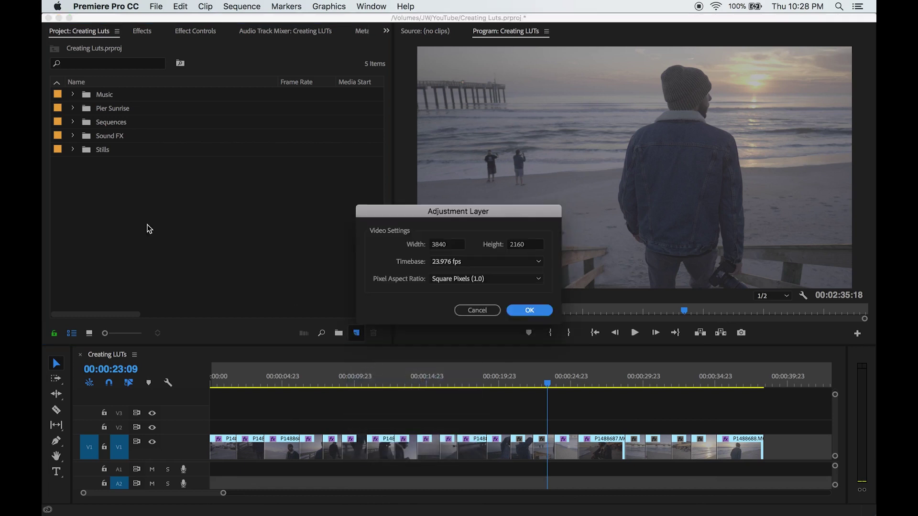
left_click(528, 310)
Place the Adjustment Layer on V2 and stretch it across all the clips.
left_click(202, 180)
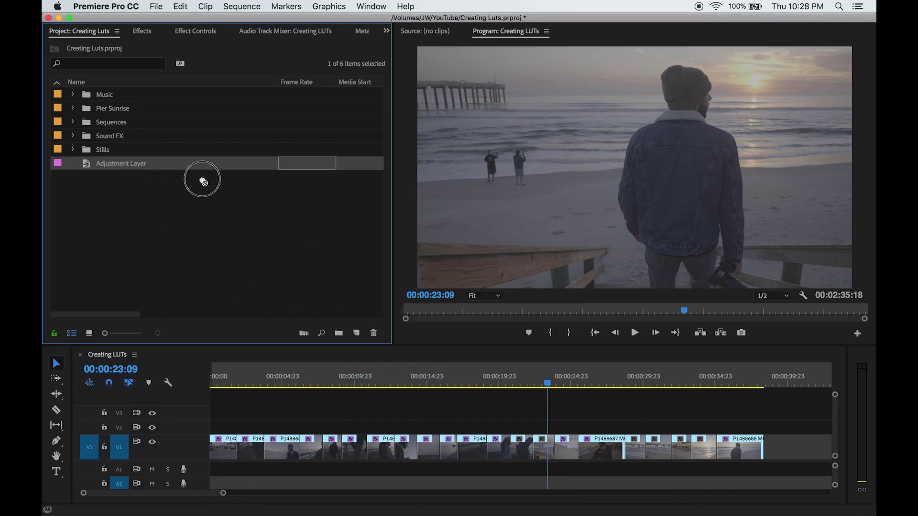
left_click_drag(202, 181, 205, 425)
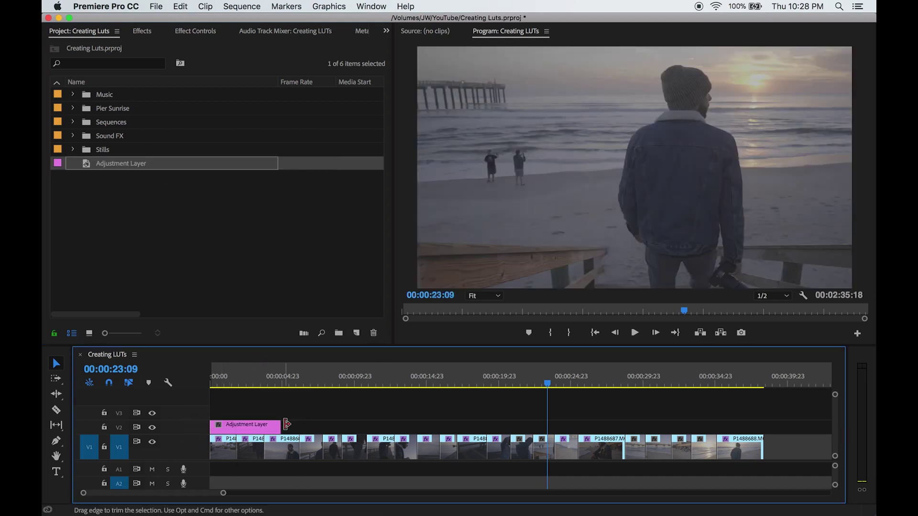
left_click_drag(284, 425, 763, 409)
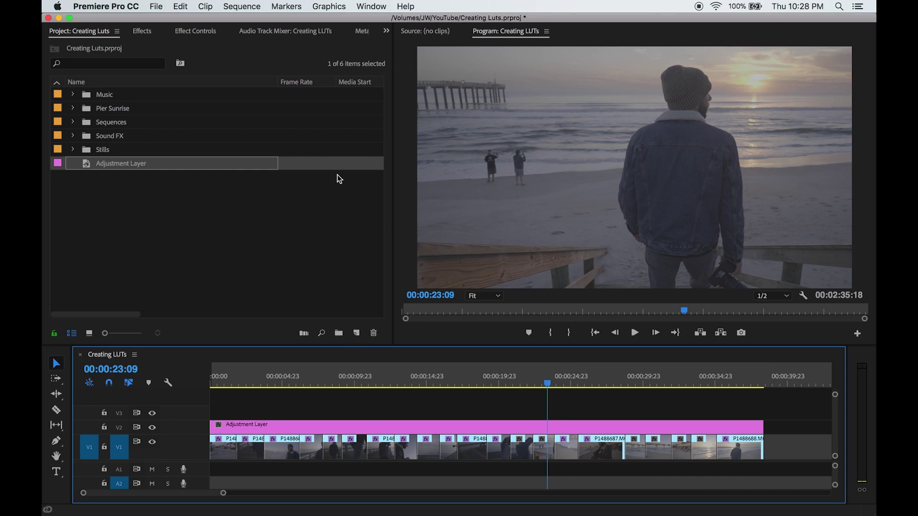
left_click(369, 7)
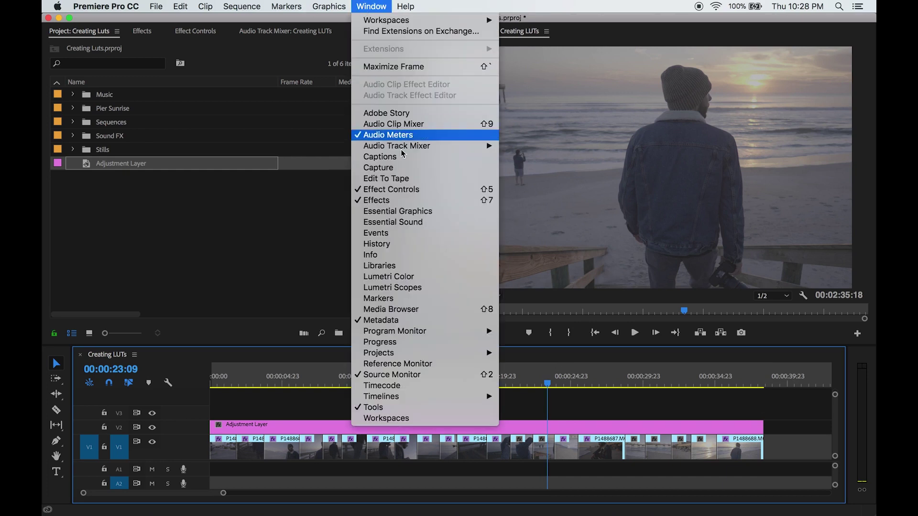
Select the Adjustment Layer in Lumetri Color and load Film Lut.cube as its Creative Look.
left_click(397, 279)
left_click(500, 428)
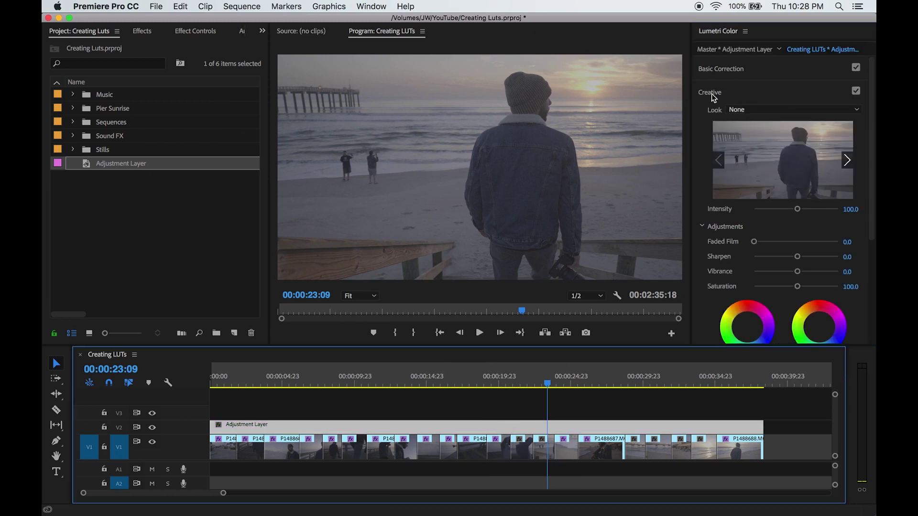
left_click(760, 110)
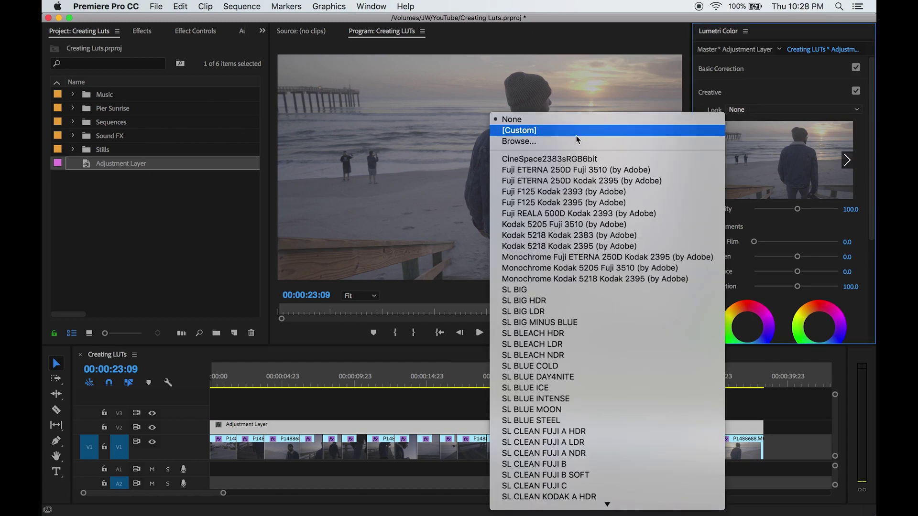
left_click(567, 144)
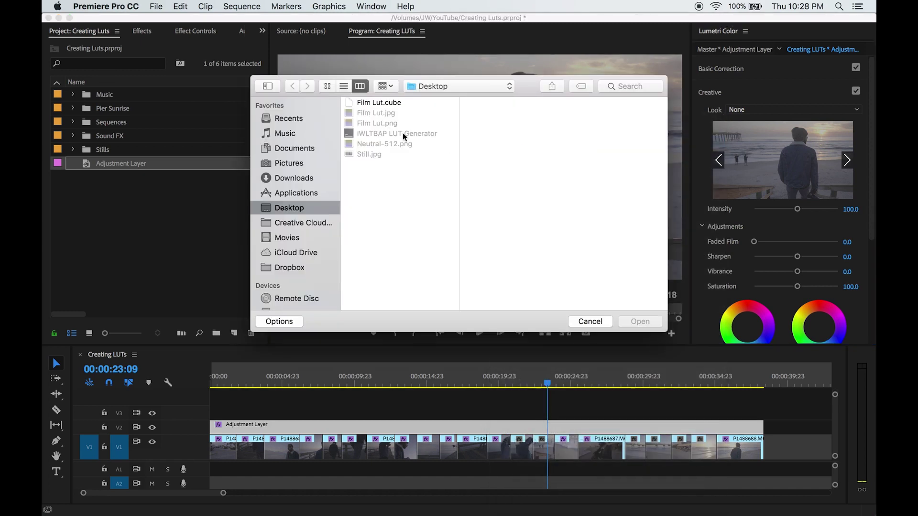
left_click(393, 103)
left_click(638, 318)
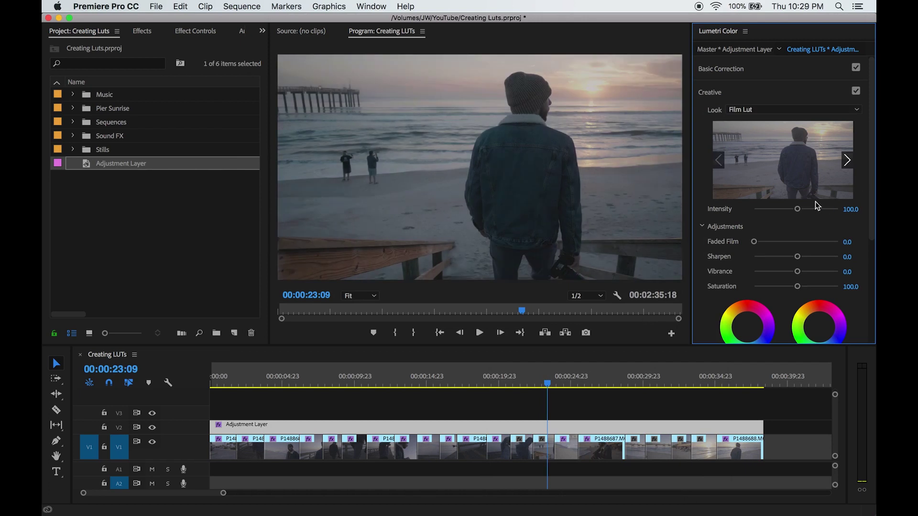
Try the look at intensity 139.7, reset it to 100, then scrub ahead to review later beach clips.
mouse_move(797, 209)
left_mouse_down()
mouse_move(827, 210)
mouse_move(767, 213)
mouse_move(787, 215)
left_mouse_up()
double_click(787, 210)
left_click_drag(547, 382, 736, 386)
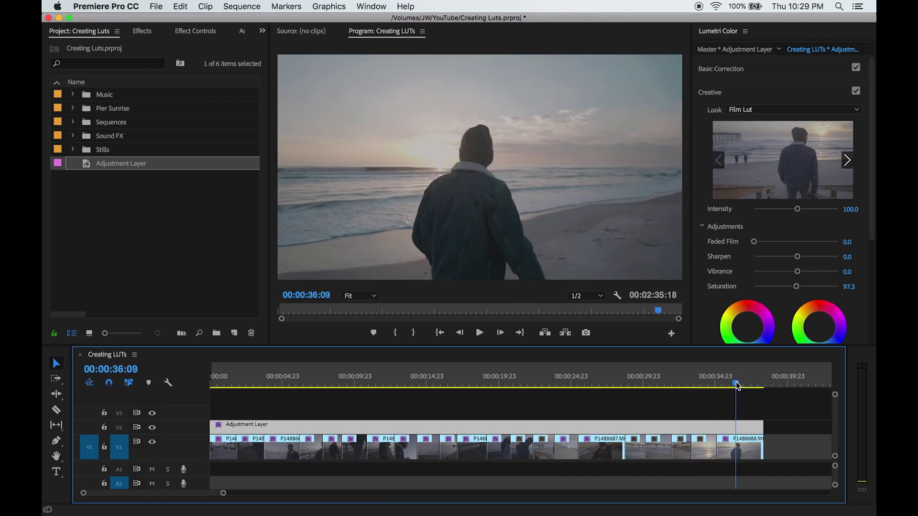